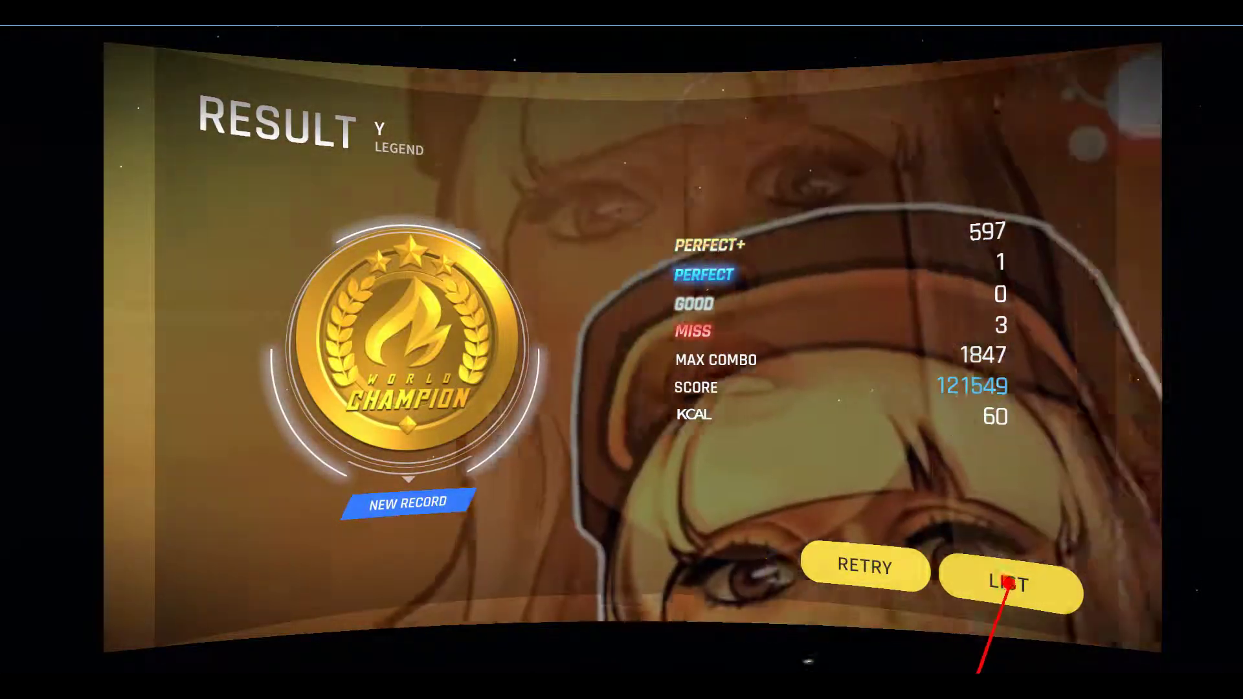
Select LIST on the World Champion record result screen to return to the song list
left_click(1006, 585)
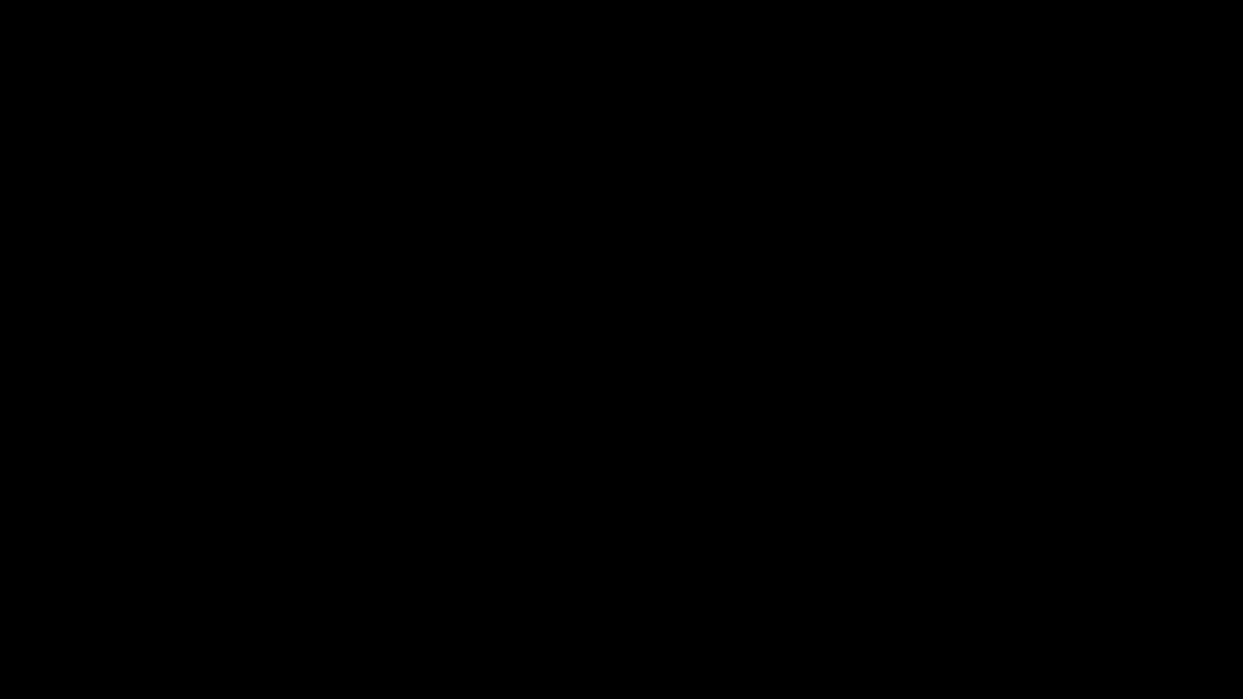